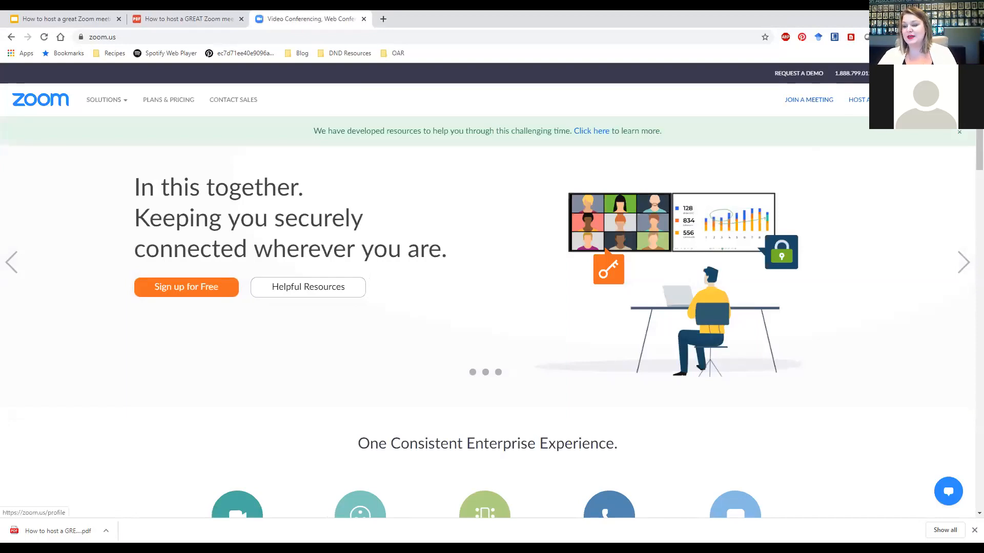
Step: Open the account page and start scheduling a new meeting with the topic DEMO and no description
left_click(941, 100)
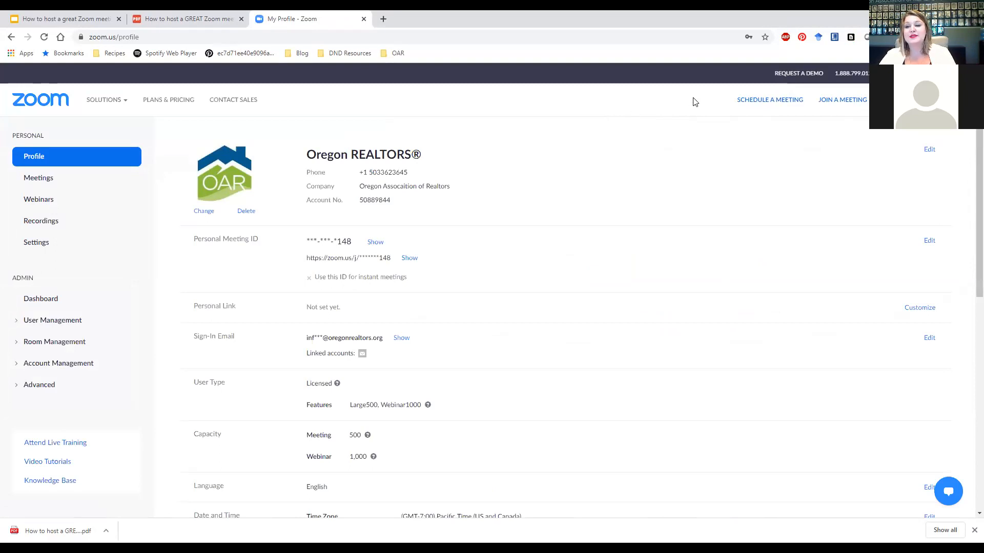
left_click(762, 101)
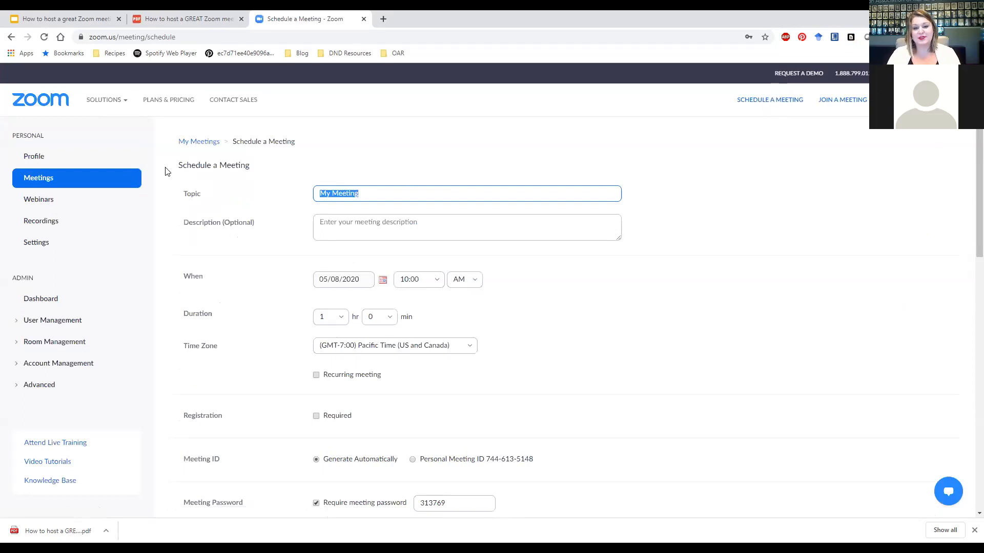
type("DEMO")
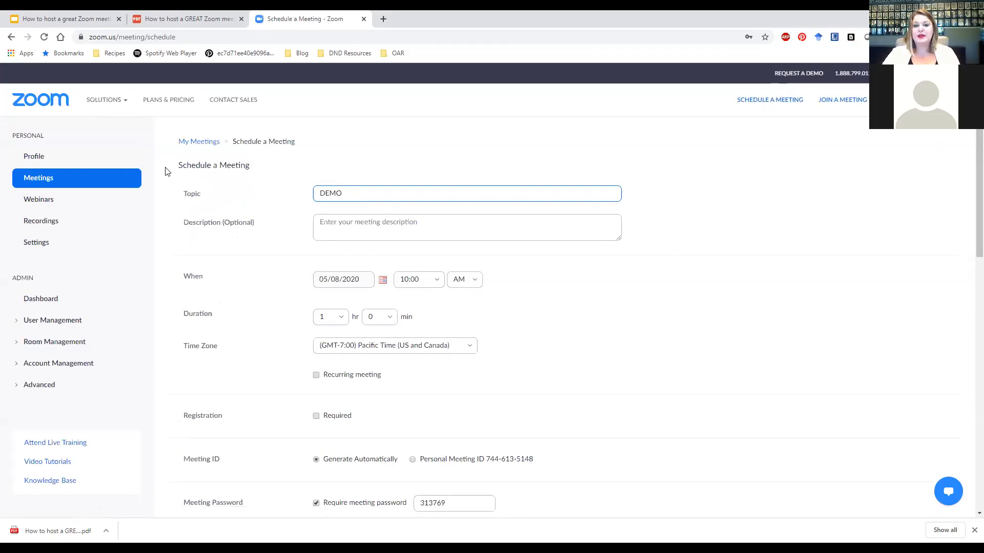
left_click(372, 221)
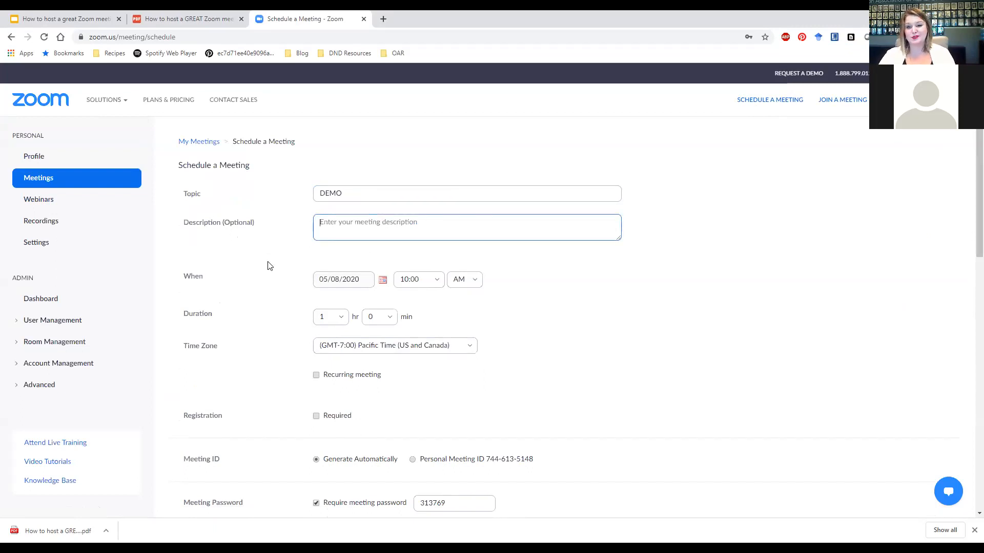
Step: Make the meeting recurring with a weekly recurrence
scroll(323, 233, "down", 1)
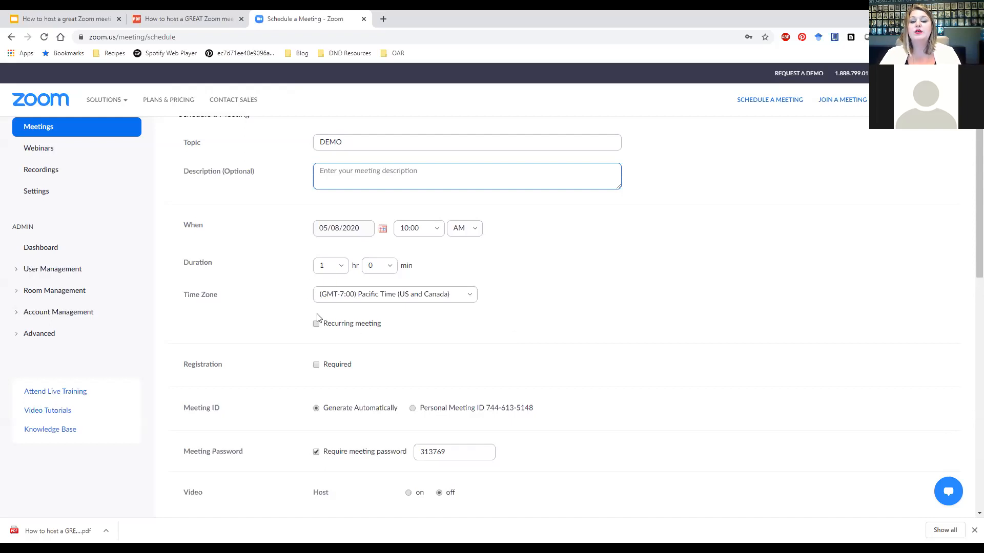
left_click(373, 293)
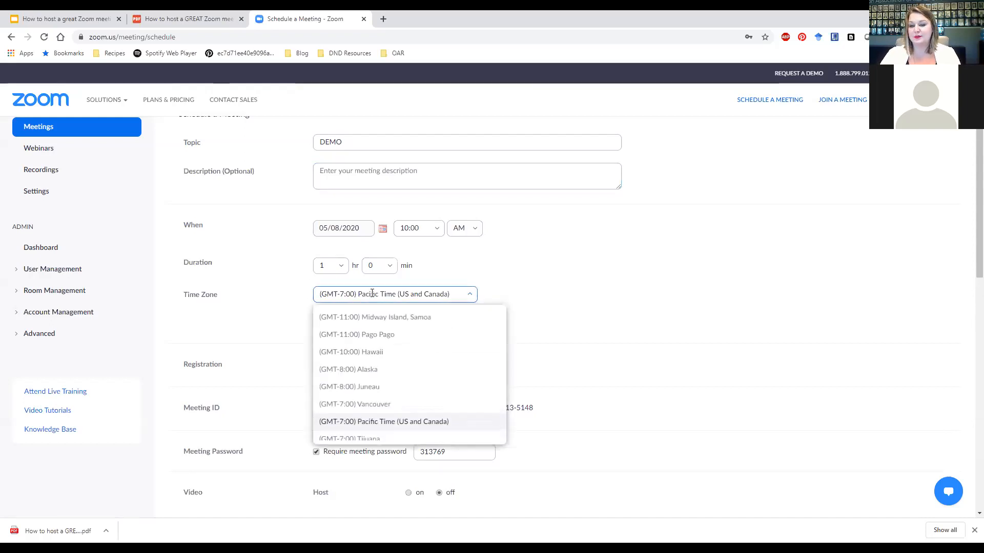
left_click(679, 344)
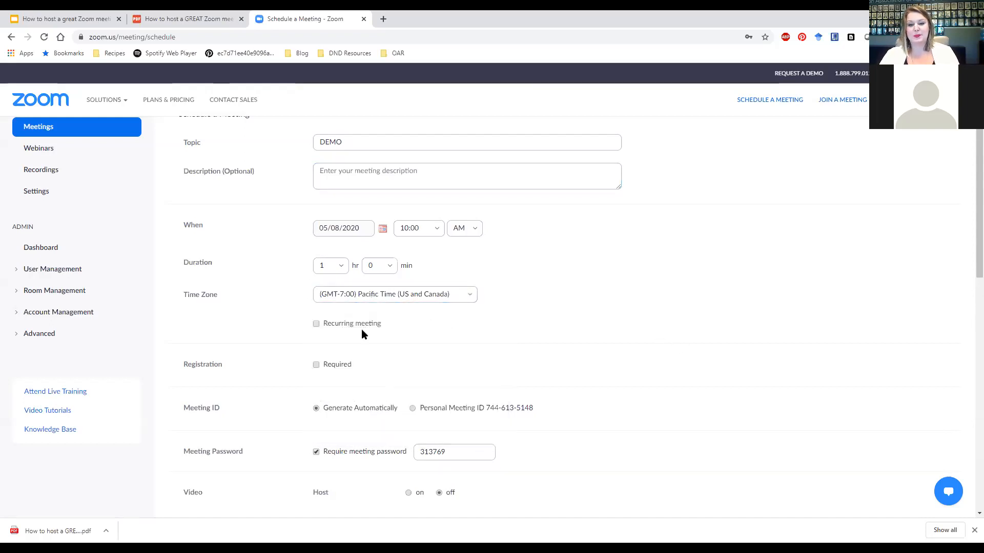
left_click(316, 324)
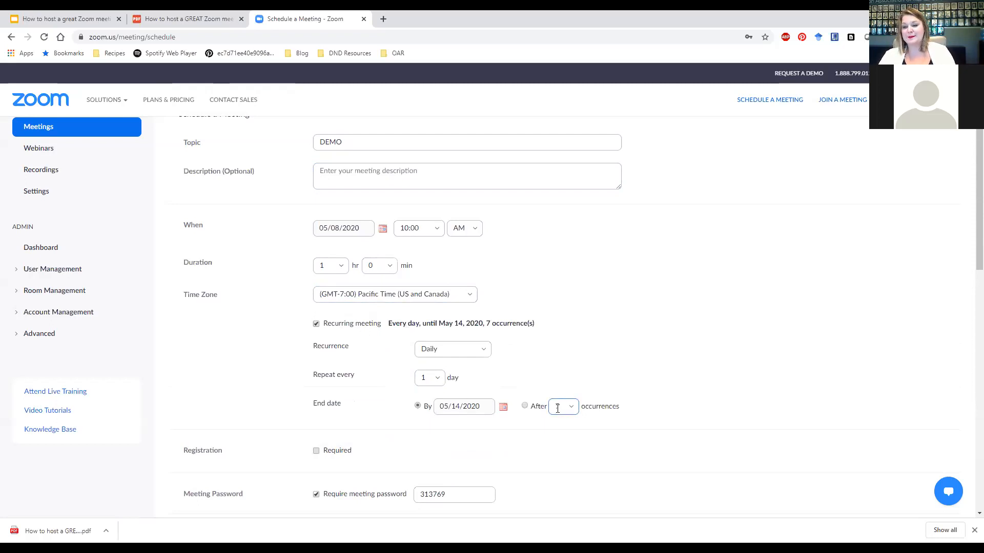
left_click(470, 348)
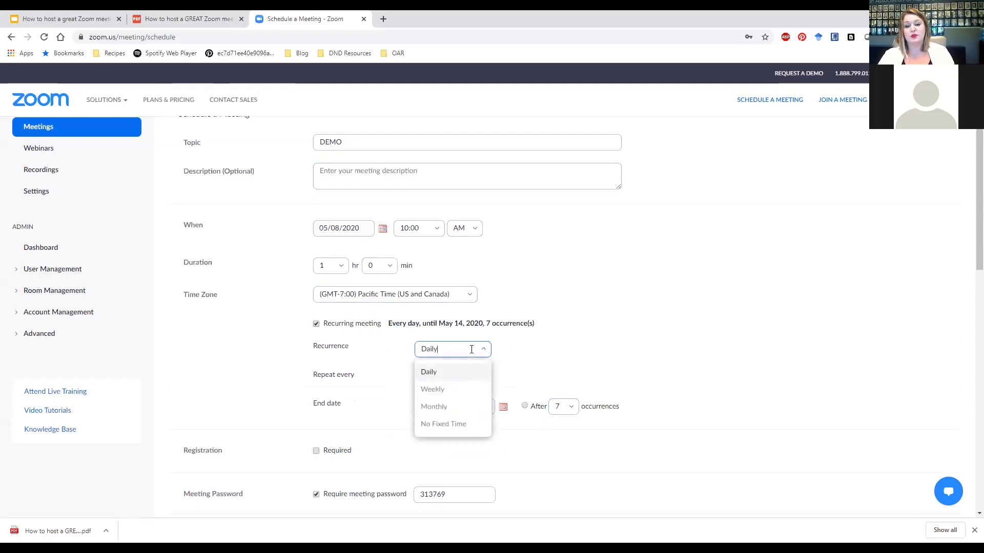
left_click(430, 391)
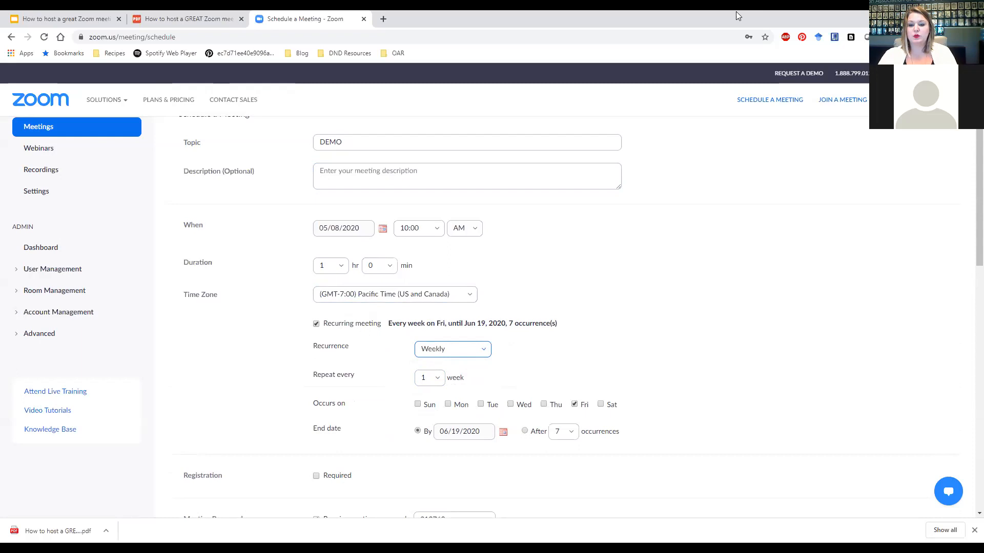
Step: Require attendees to register for the recurring meeting
scroll(289, 159, "down", 3)
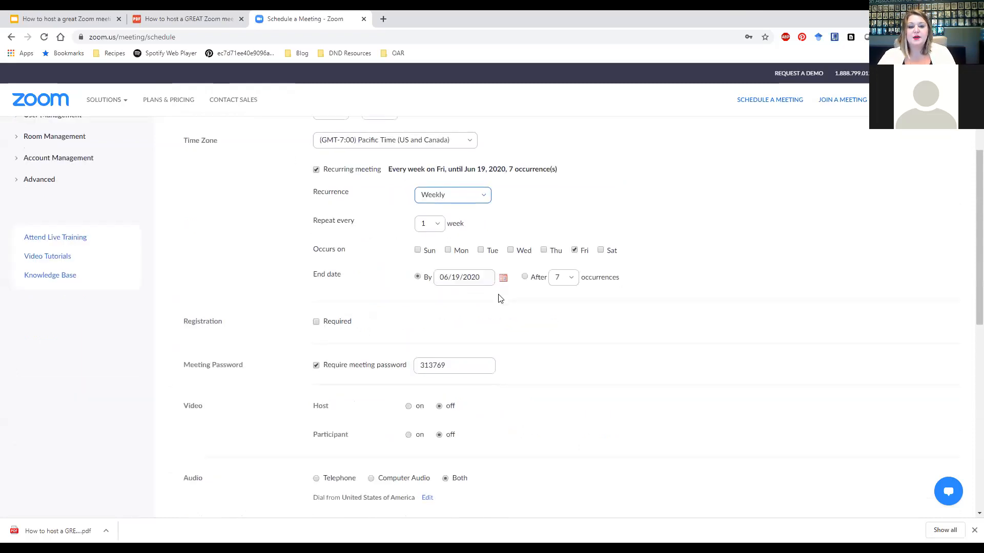
scroll(500, 298, "down", 1)
left_click(316, 271)
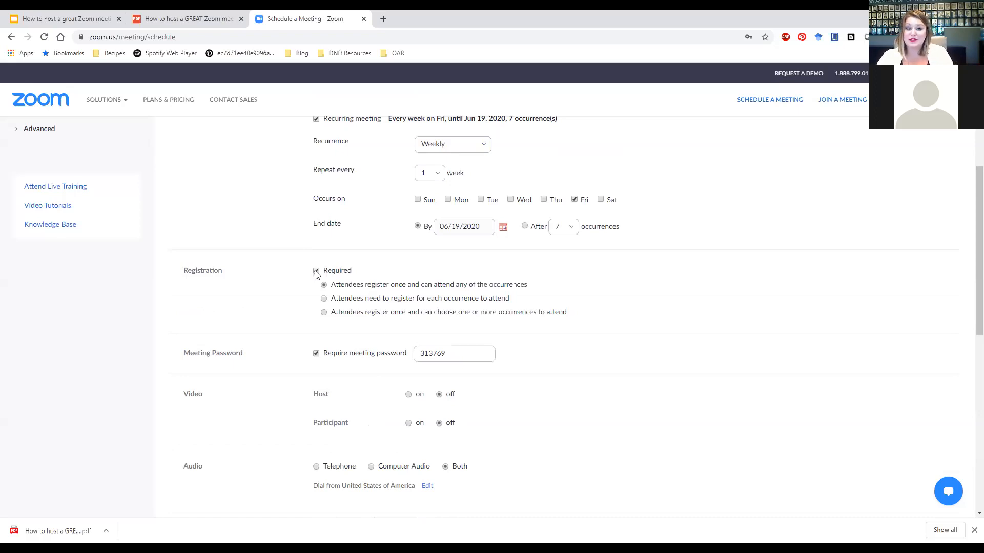
Step: Remove the meeting password requirement and turn video on for both host and participants
scroll(279, 316, "down", 1)
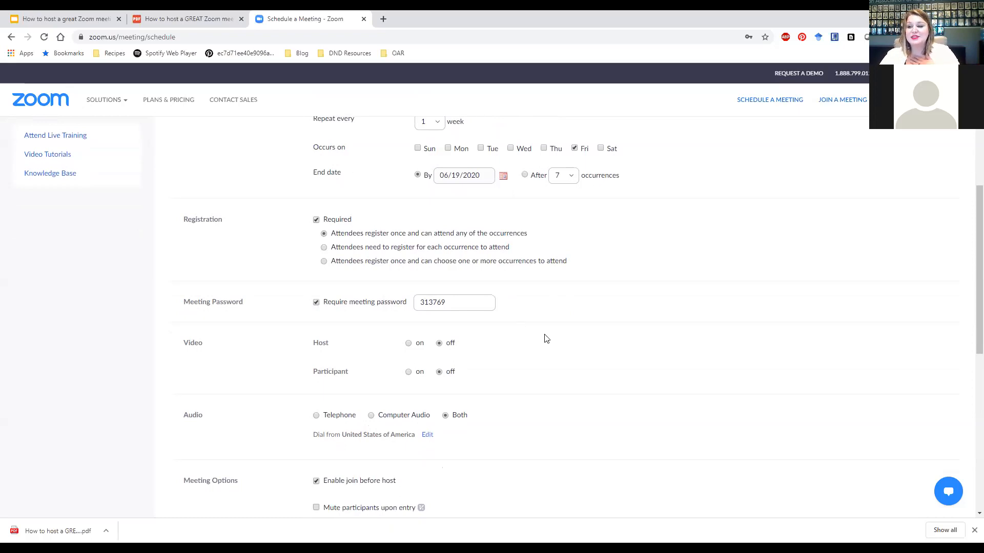
scroll(529, 306, "down", 1)
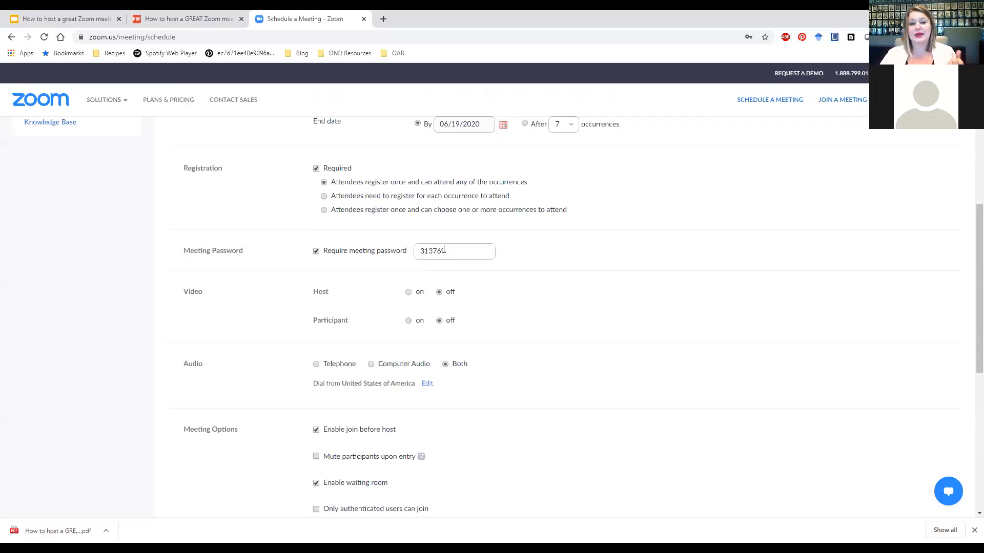
left_click(360, 252)
left_click(364, 250)
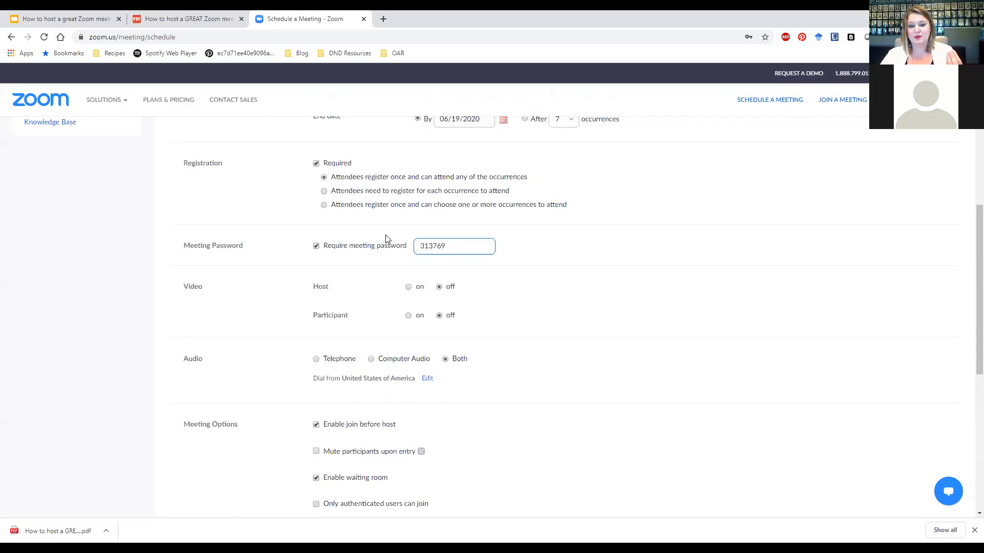
left_click(337, 249)
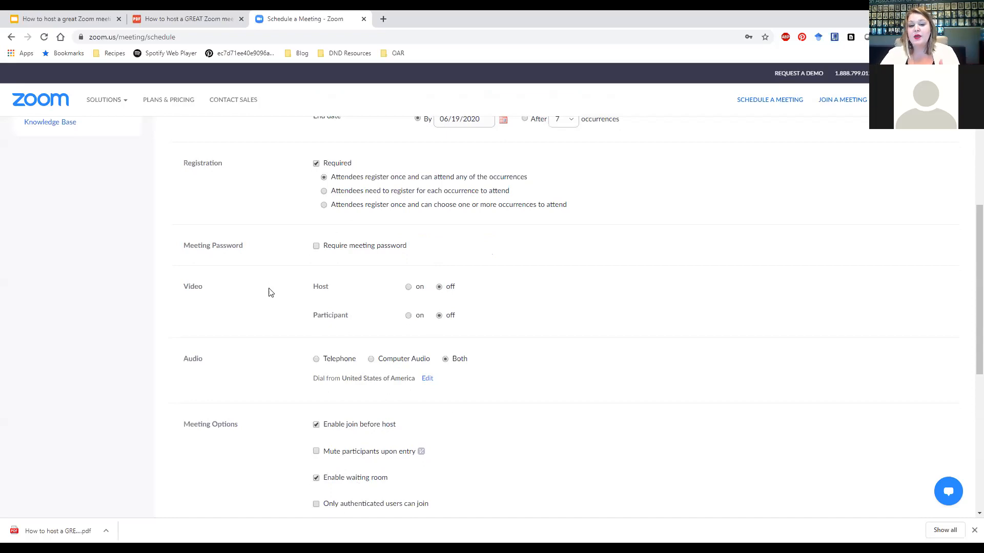
left_click(409, 288)
left_click(409, 317)
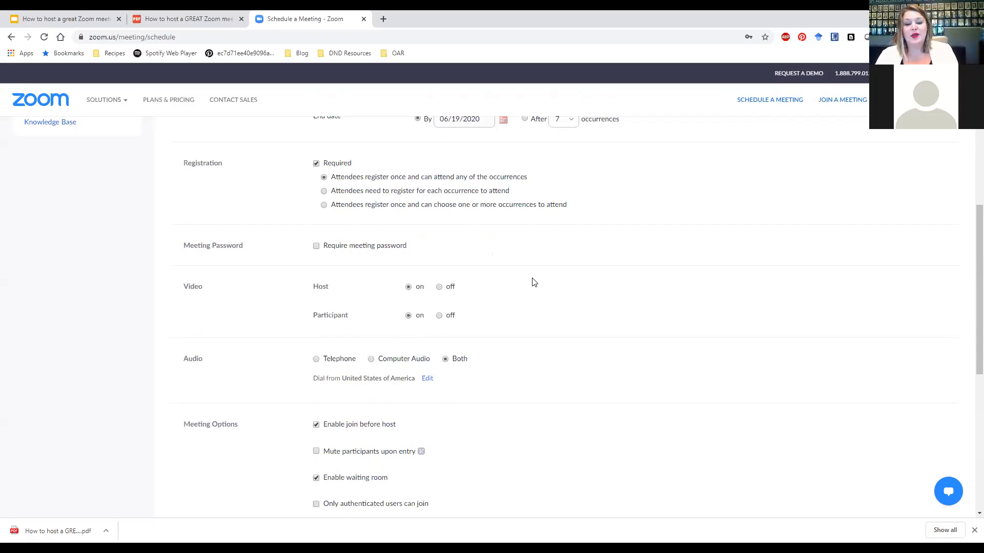
Step: Enable breakout room pre-assignment in the meeting options
scroll(491, 269, "down", 2)
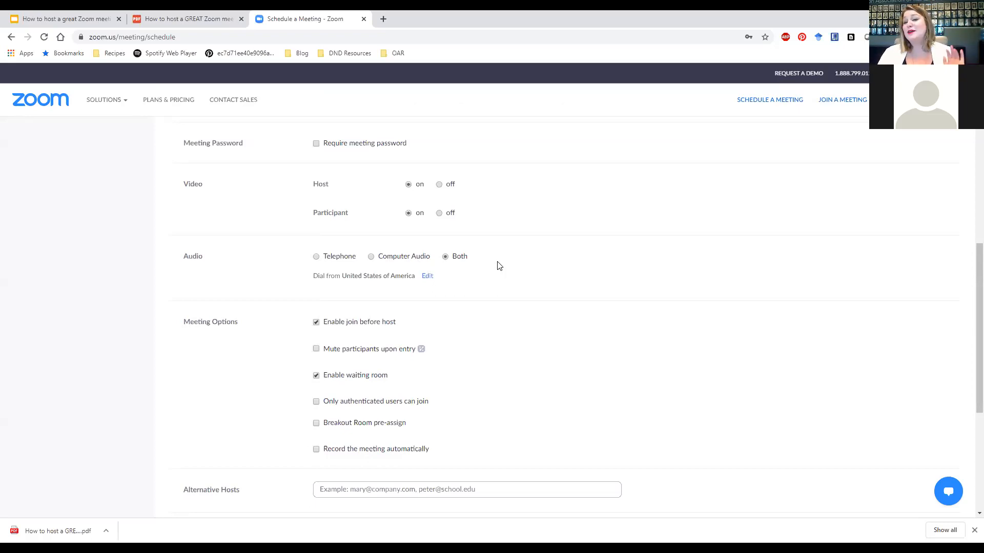
scroll(498, 264, "down", 1)
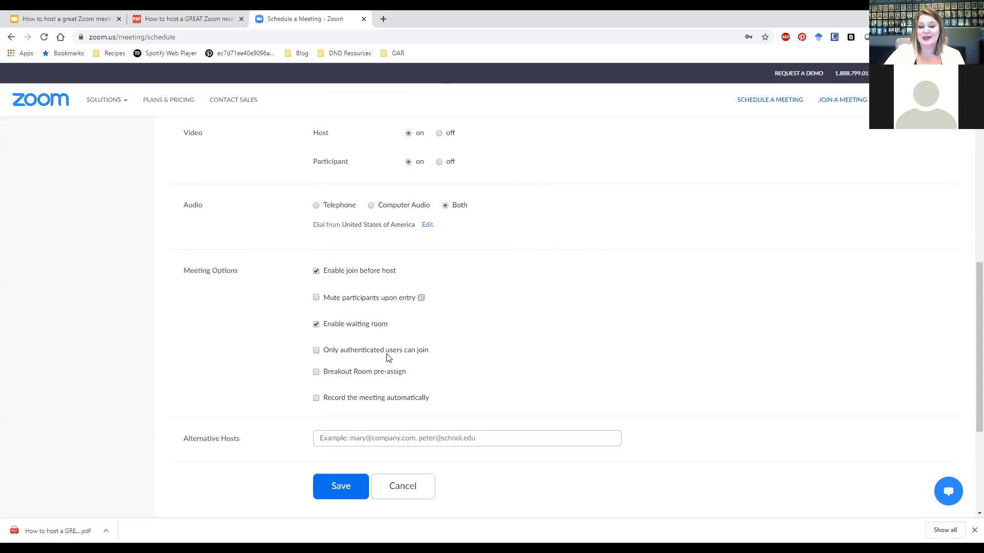
left_click(316, 372)
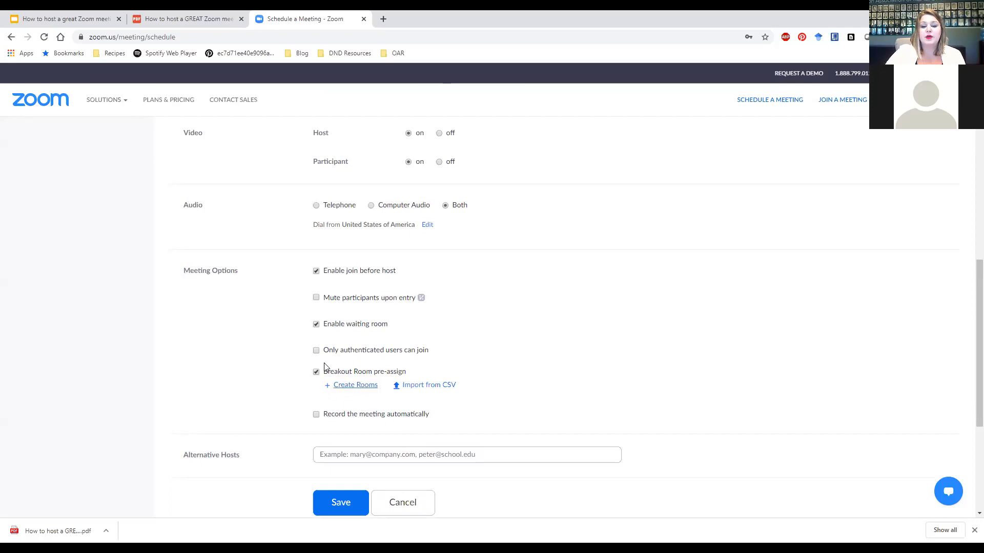
Step: Try adding four rooms to the breakout room assignment
left_click(347, 388)
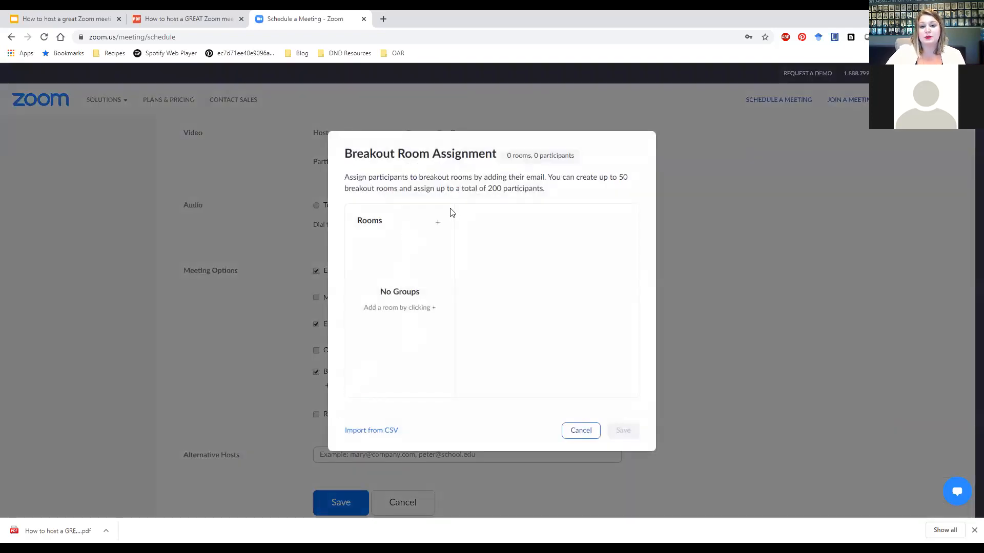
left_click(437, 223)
left_click(437, 222)
left_click(437, 223)
left_click(437, 223)
left_click(507, 242)
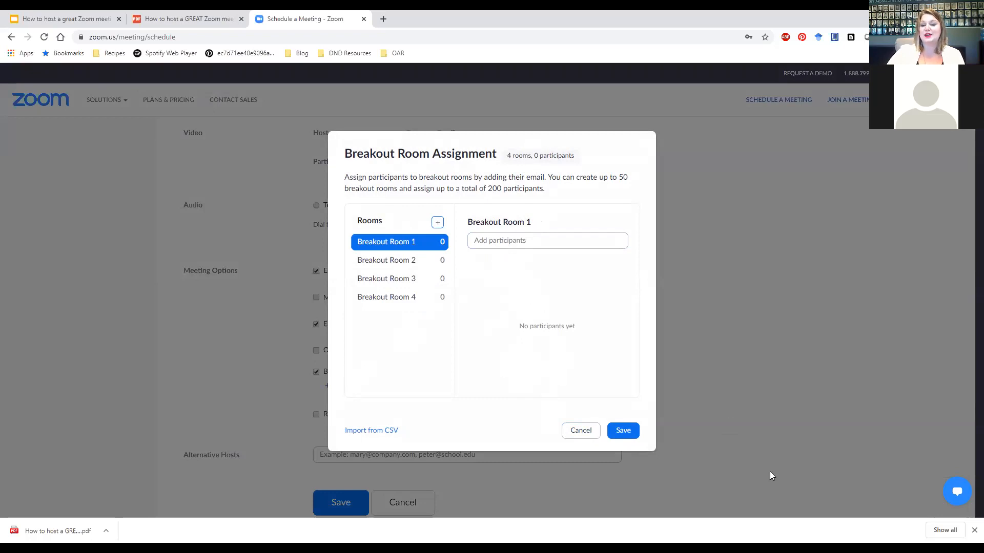
left_click(582, 432)
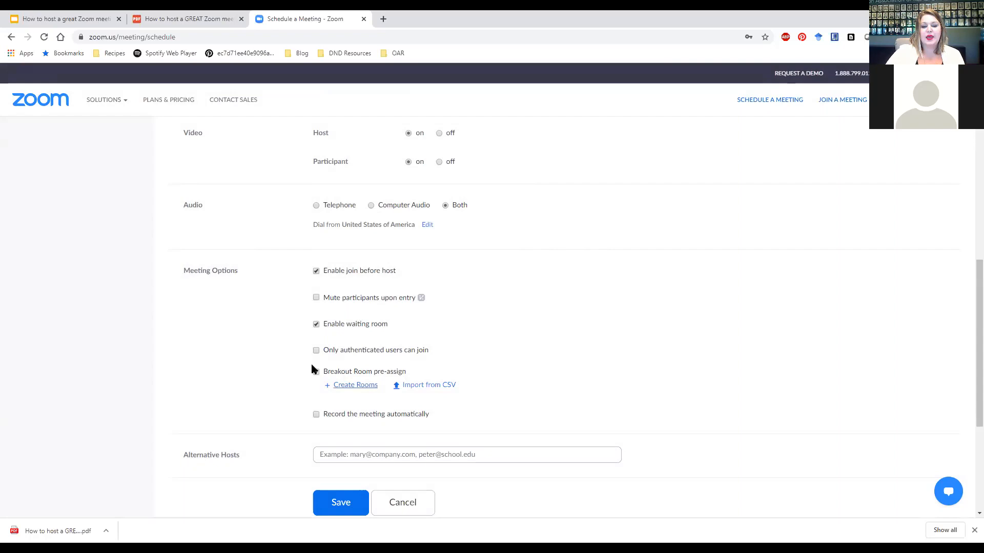
Step: Set the meeting to record automatically in the cloud
scroll(318, 389, "down", 1)
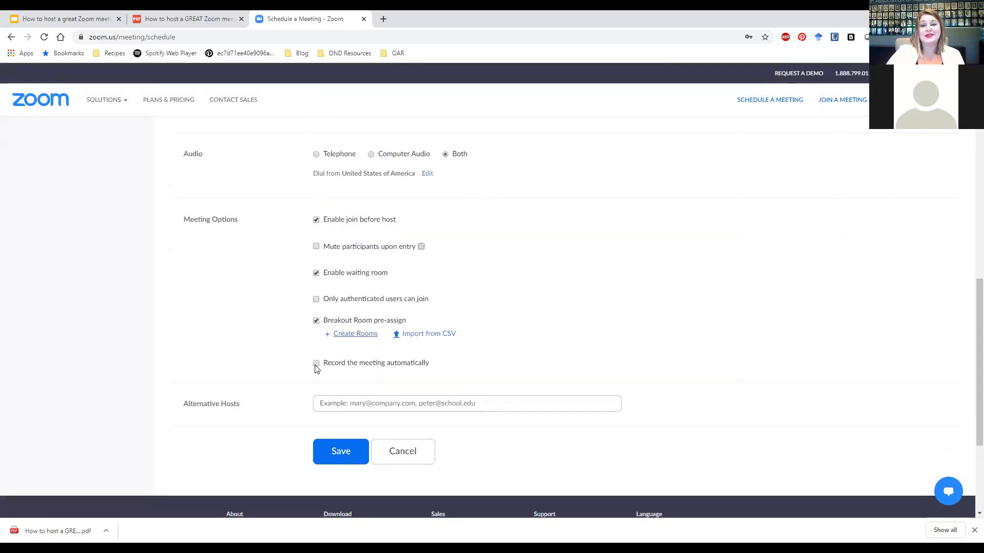
left_click(317, 365)
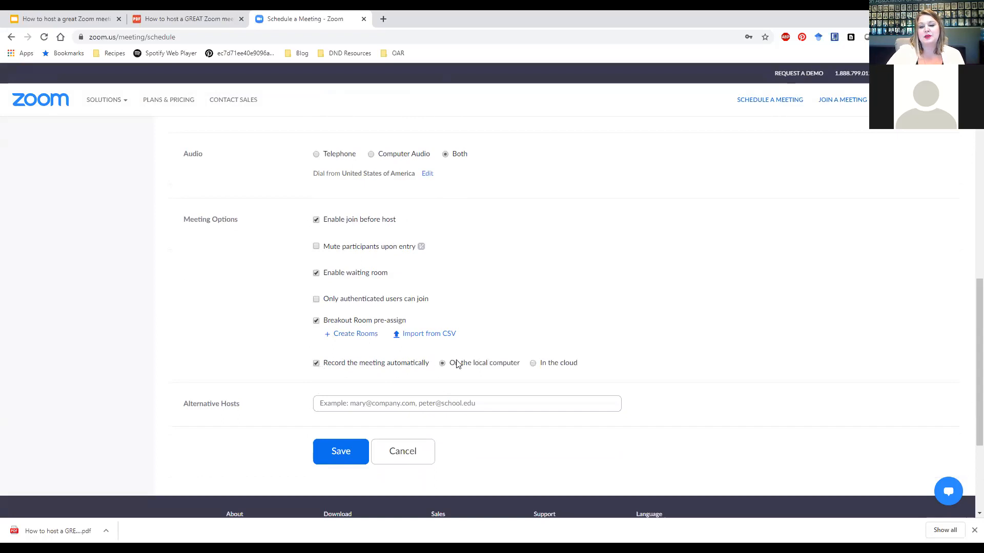
left_click(532, 365)
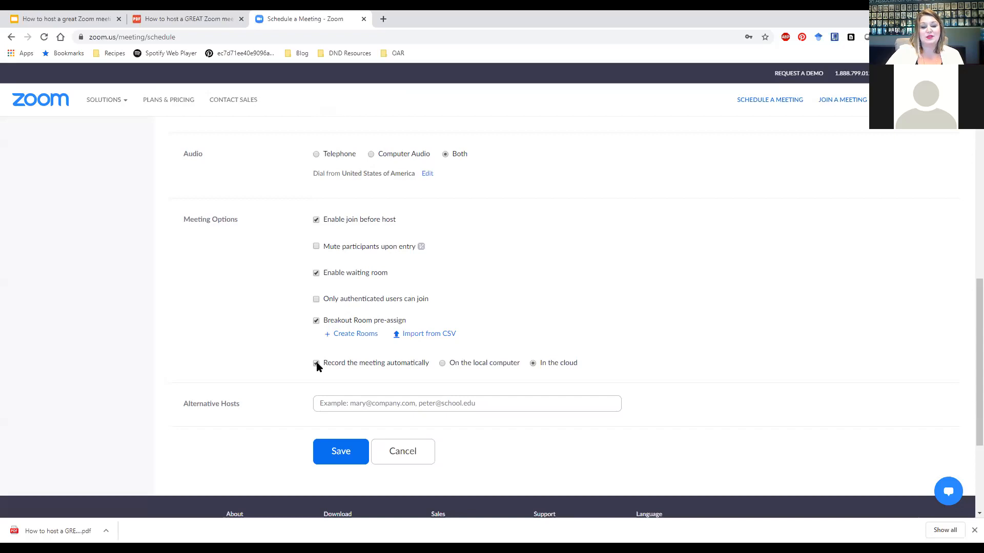
Step: Leave the alternative hosts empty and save the scheduled meeting
left_click(348, 404)
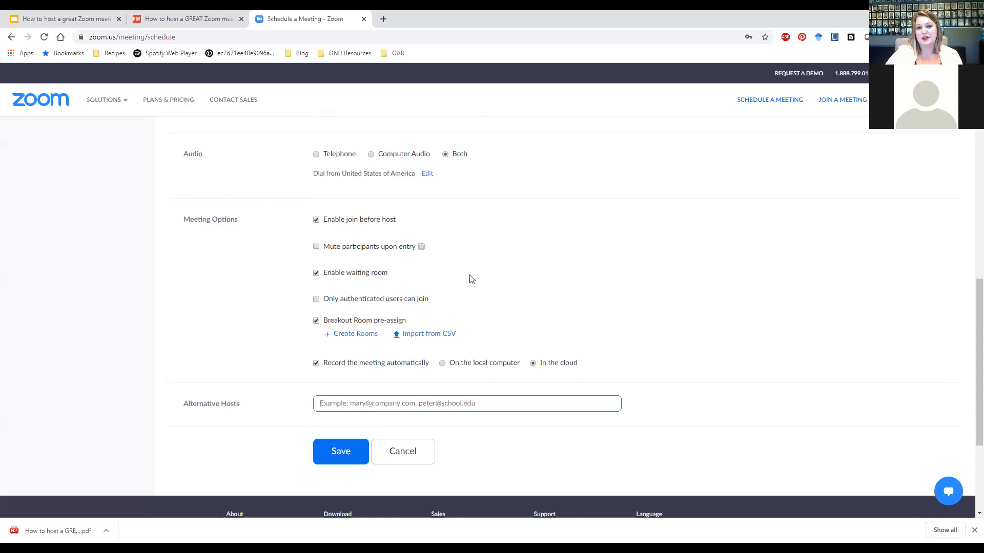
left_click(466, 65)
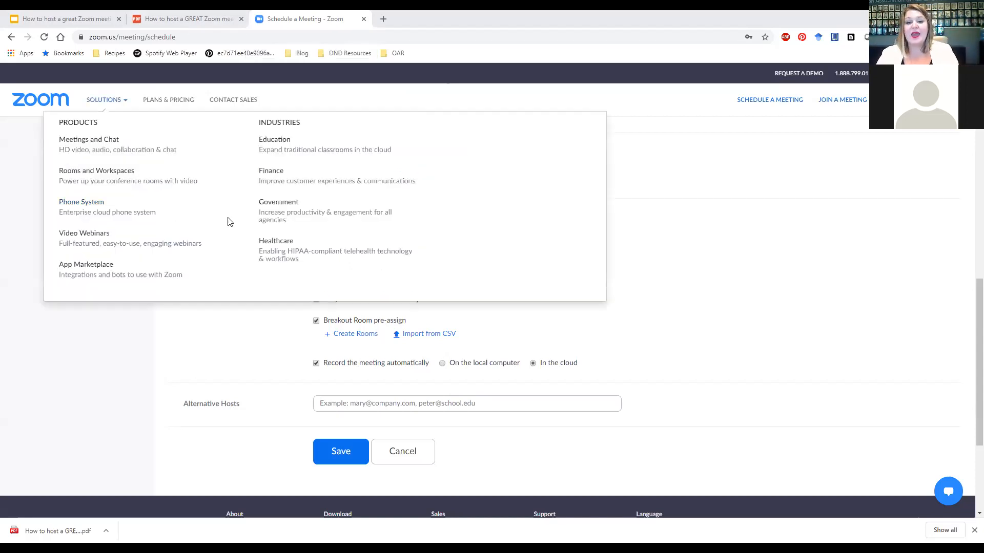
left_click(348, 449)
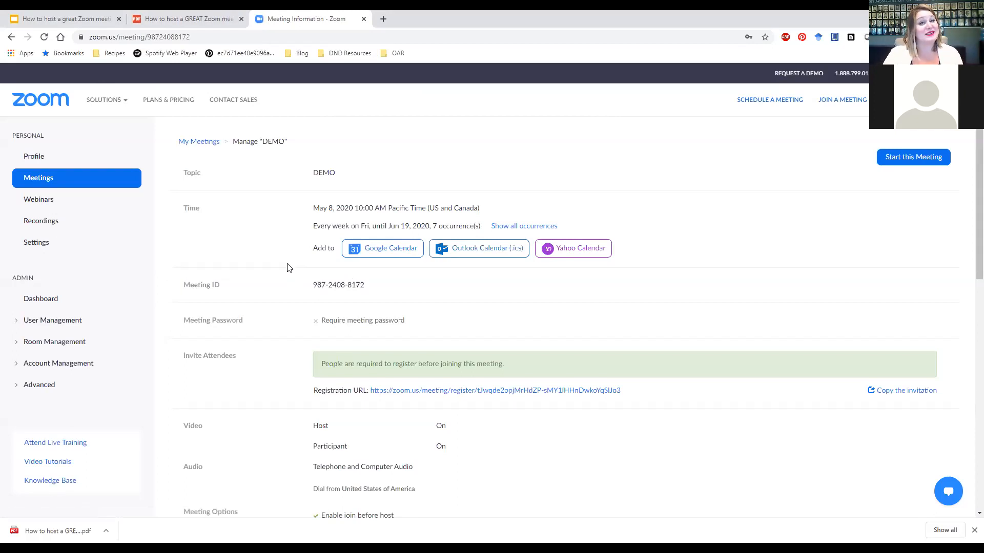
Step: Examine the saved meeting's details and its registration options, including the standard and custom questions
scroll(287, 267, "down", 4)
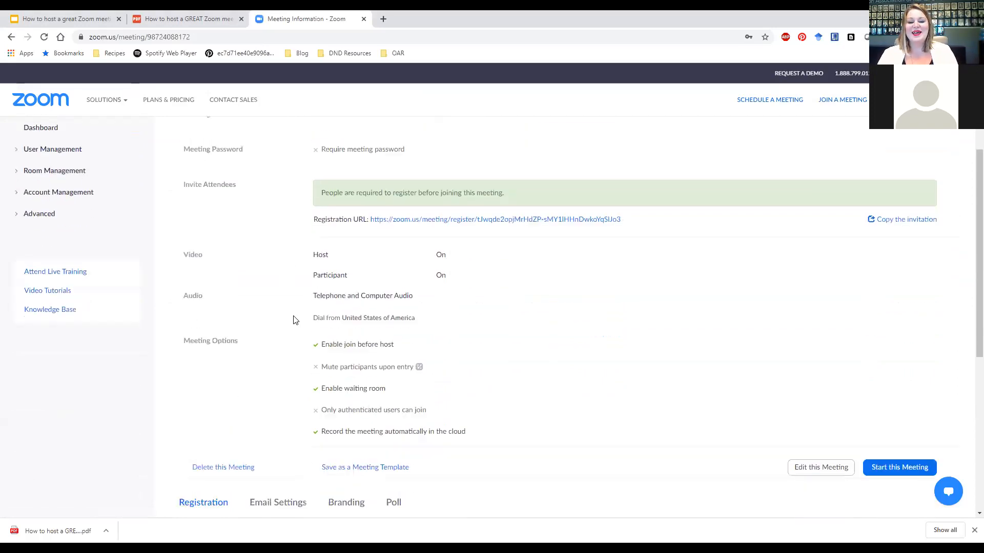
scroll(301, 302, "down", 1)
scroll(287, 352, "down", 2)
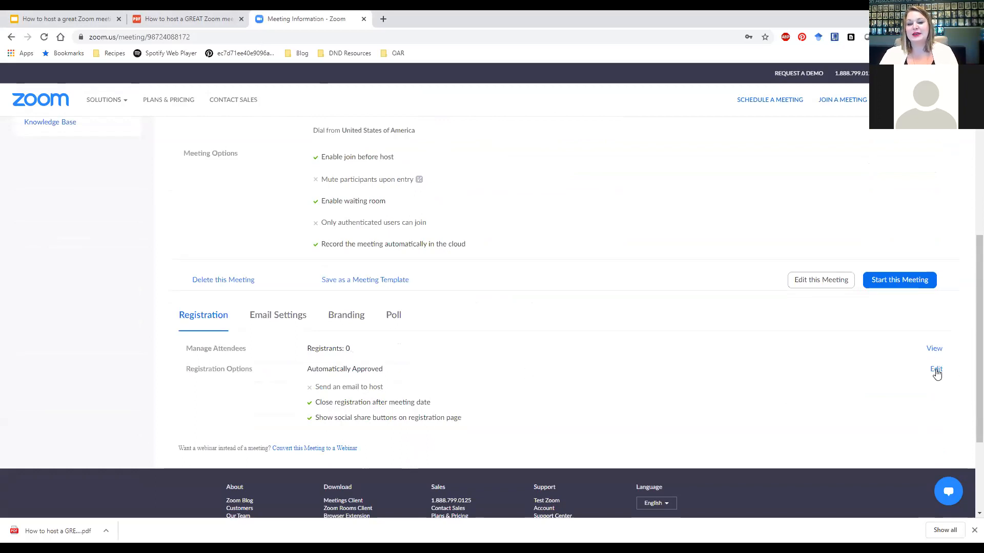
left_click(936, 370)
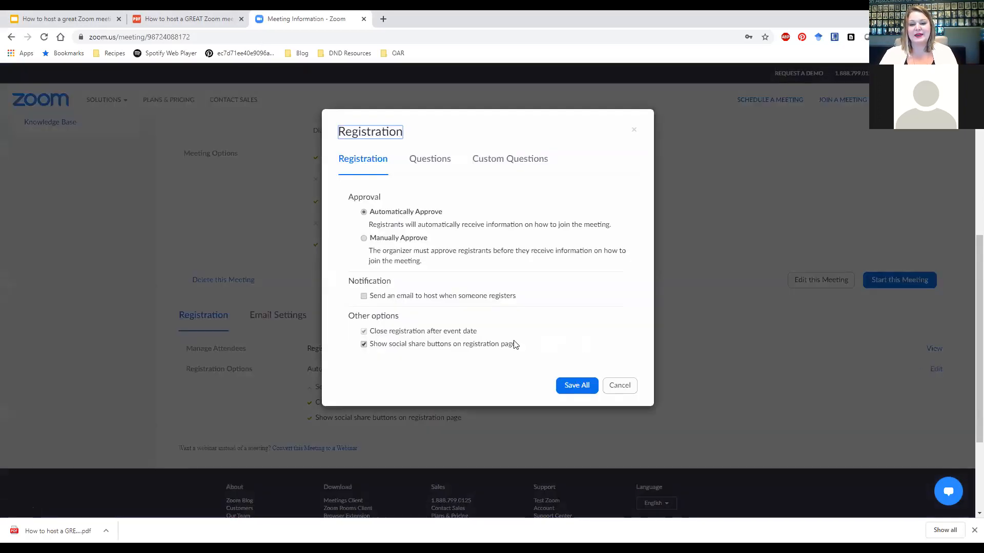
left_click(427, 161)
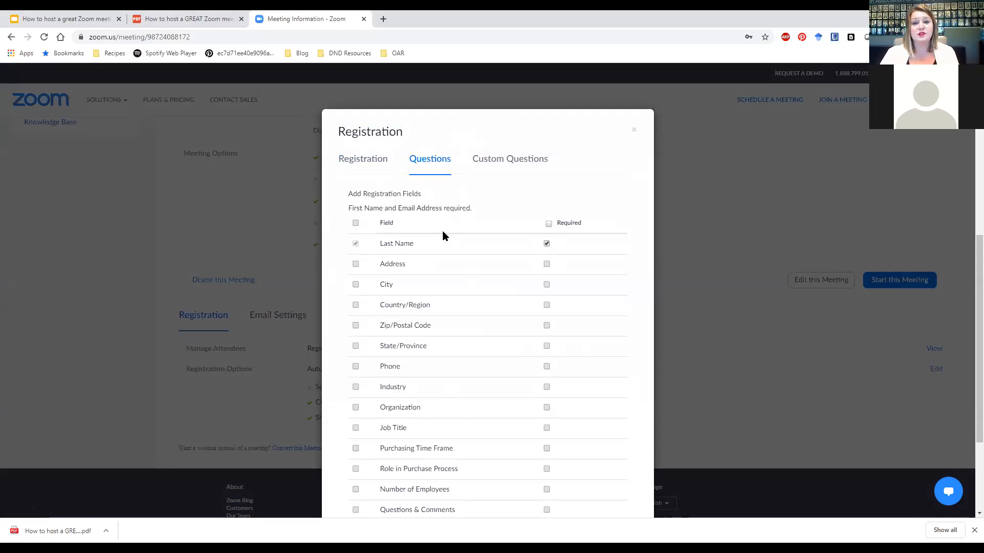
scroll(443, 235, "down", 3)
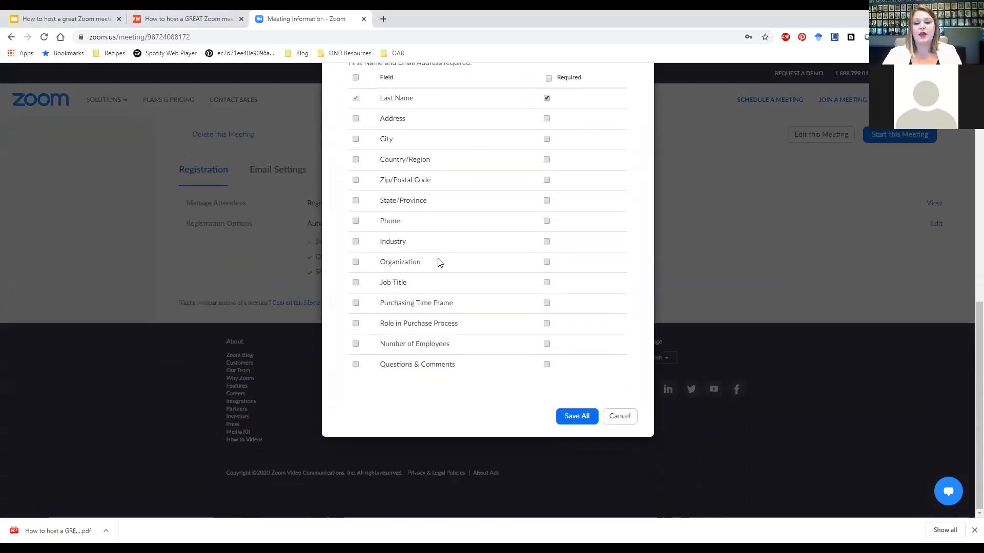
scroll(438, 263, "up", 3)
left_click(508, 173)
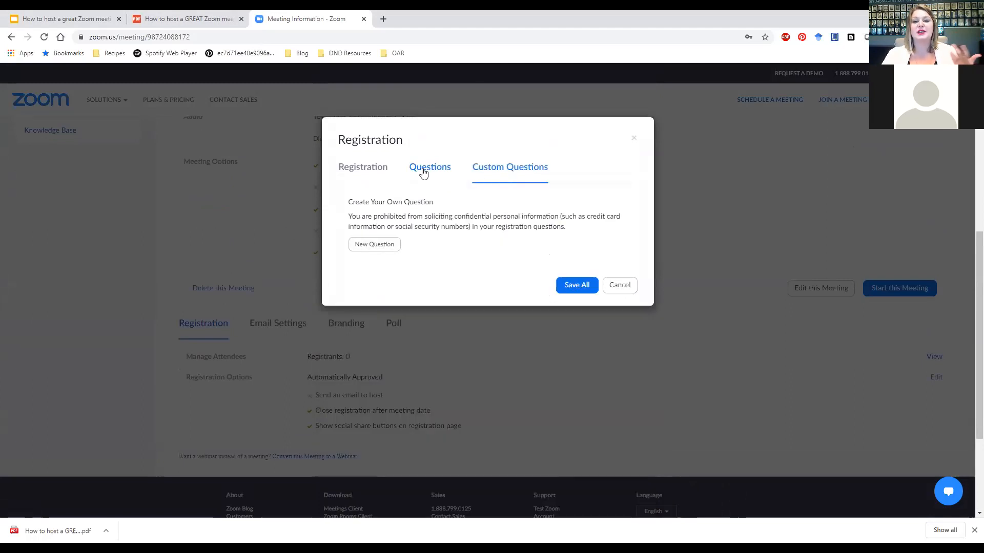
Step: Examine the standard registration fields that can be added or required, and close the registration options without saving changes
left_click(440, 178)
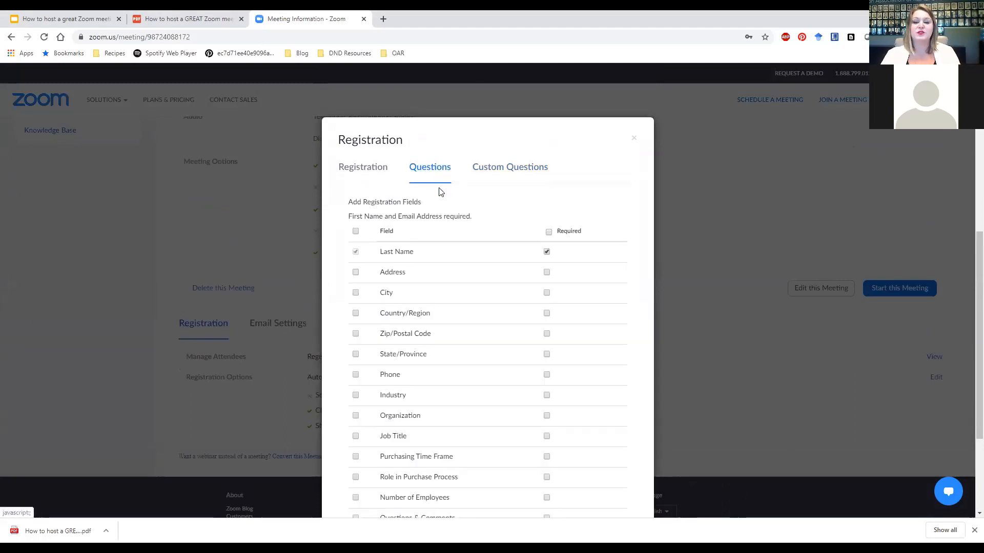
scroll(448, 275, "down", 1)
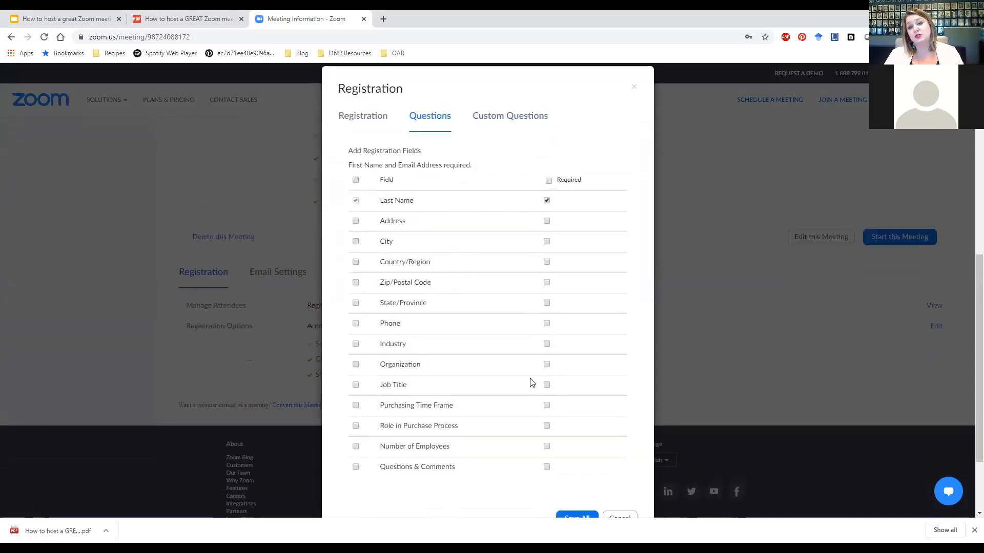
scroll(521, 373, "down", 1)
left_click(620, 468)
scroll(475, 193, "up", 1)
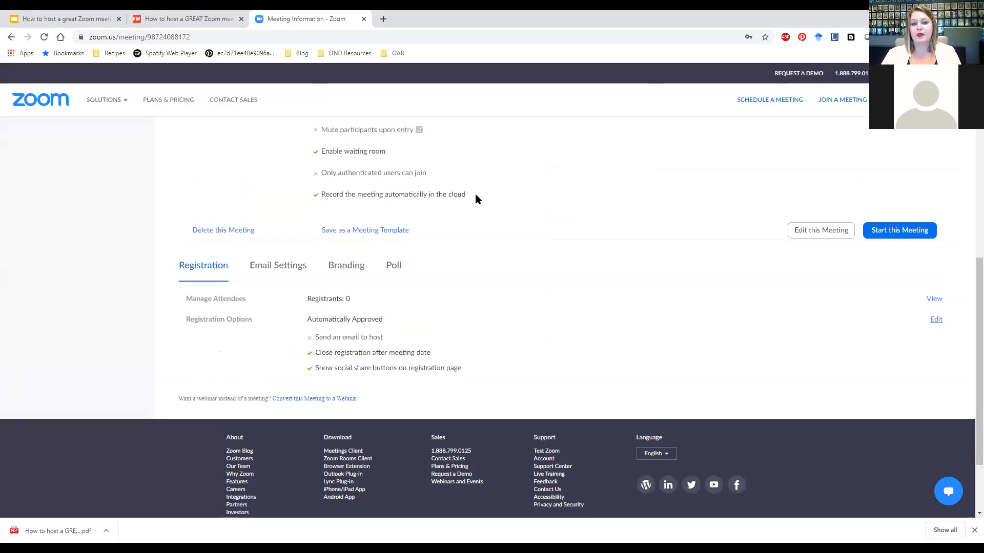
Step: View the blank form for adding a poll to the DEMO meeting, and close it without creating one
left_click(398, 278)
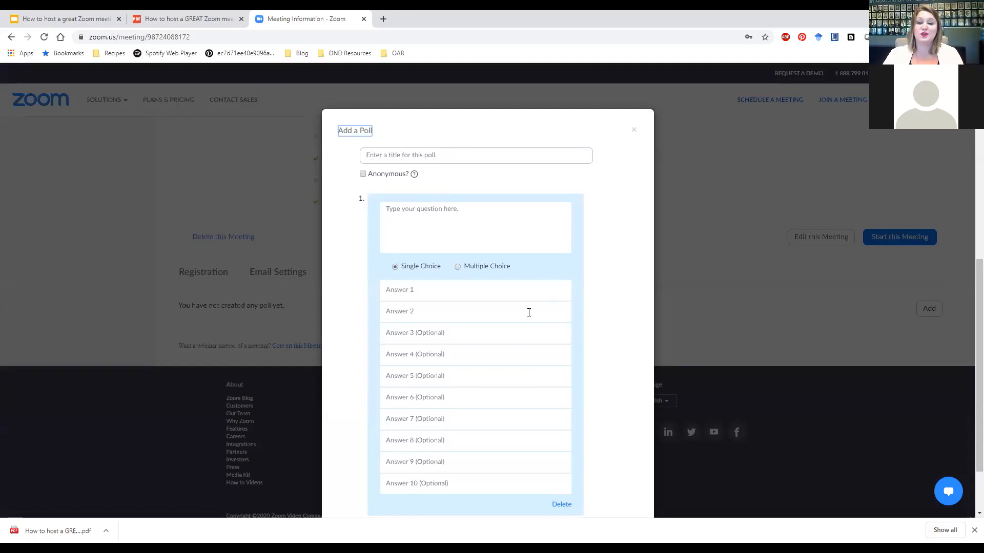
left_click(633, 133)
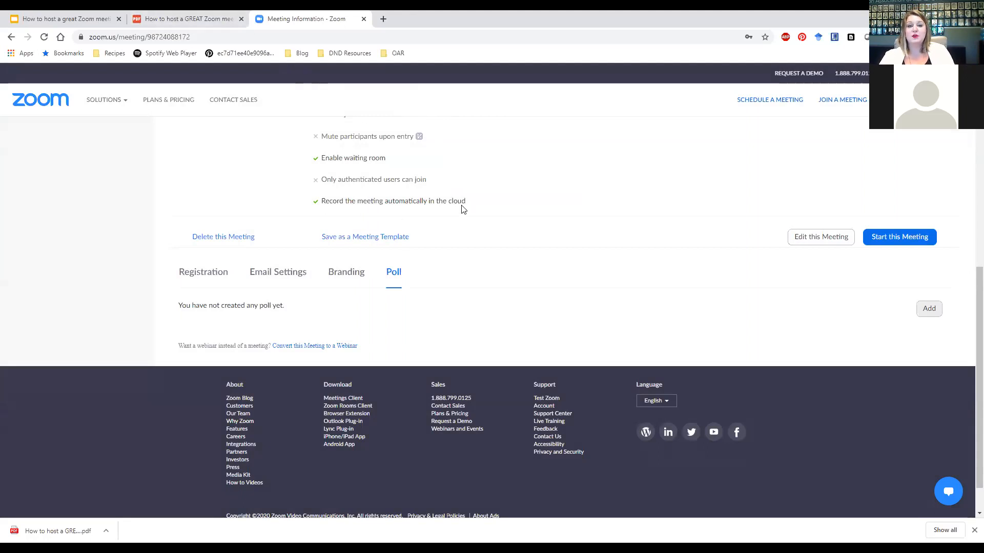
Step: Switch to the Google Slides presentation "How to host a great Zoom meeting"
scroll(463, 209, "up", 3)
scroll(589, 257, "up", 5)
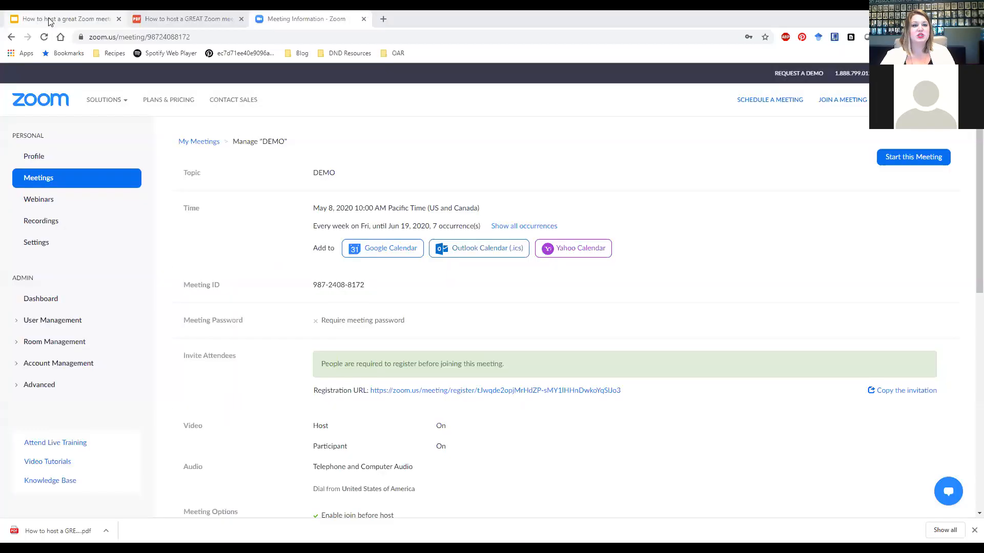
left_click(50, 19)
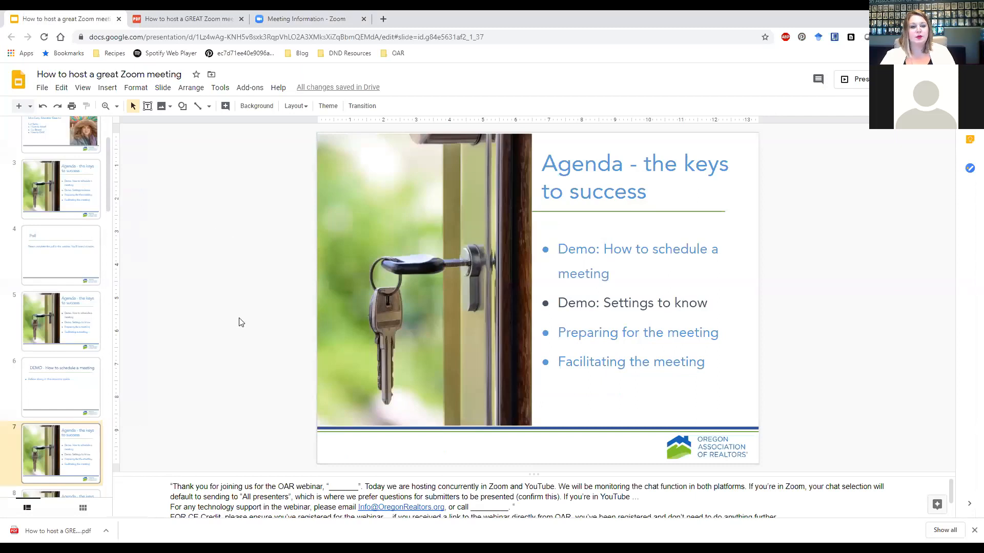